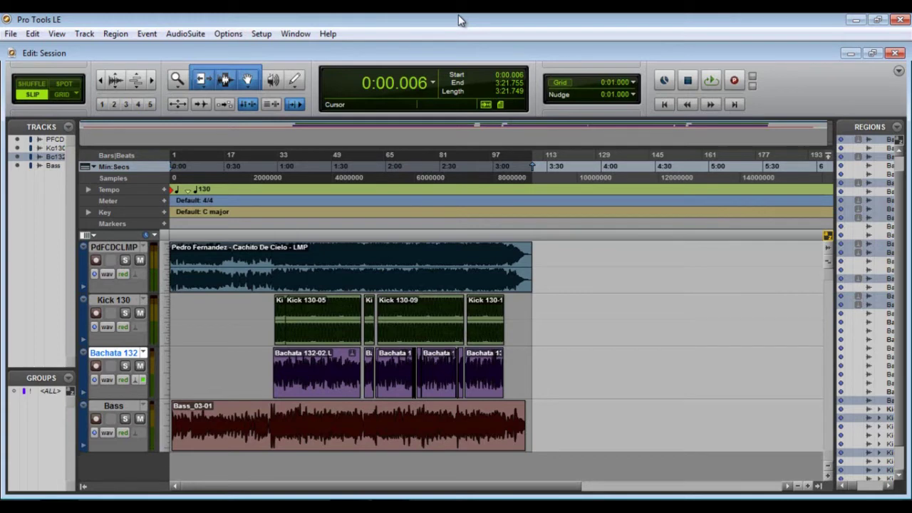
- Open the compressor/limiter on the Bass channel in the mixer and play the session to examine its settings and levels
key(ctrl+equal)
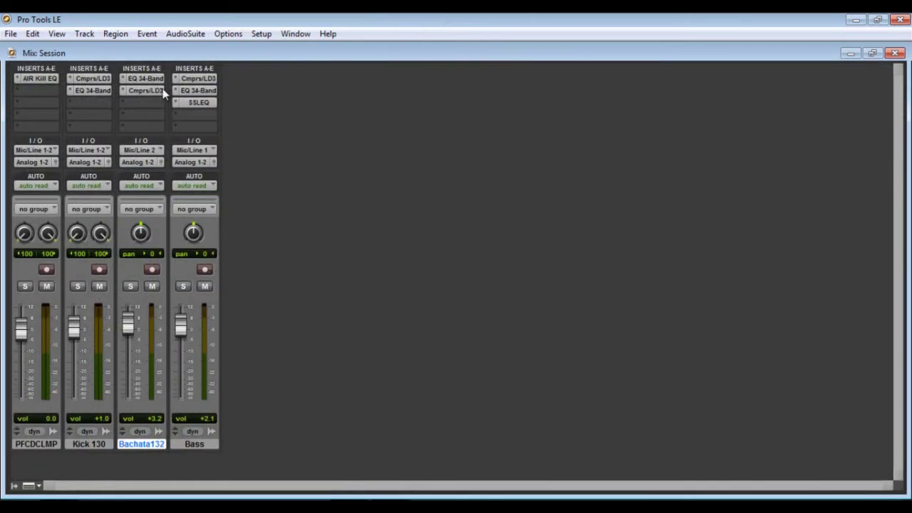
click(199, 79)
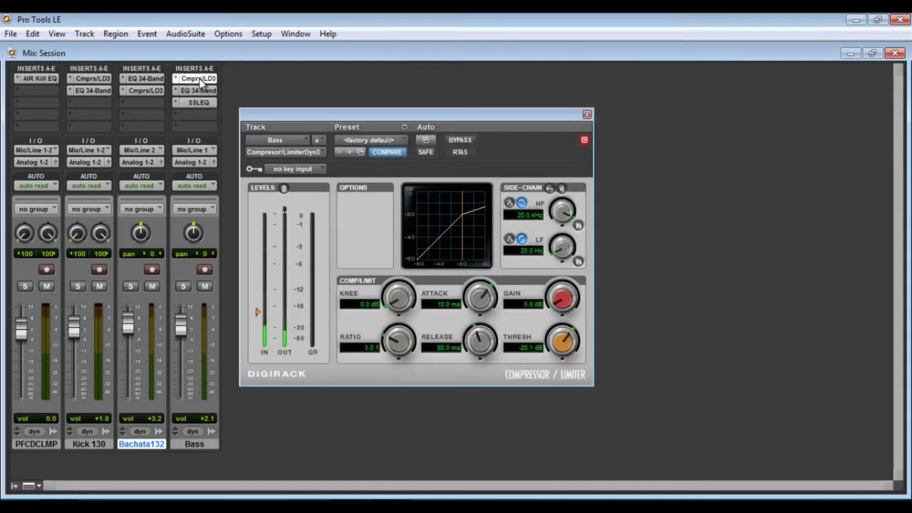
drag(421, 118, 422, 112)
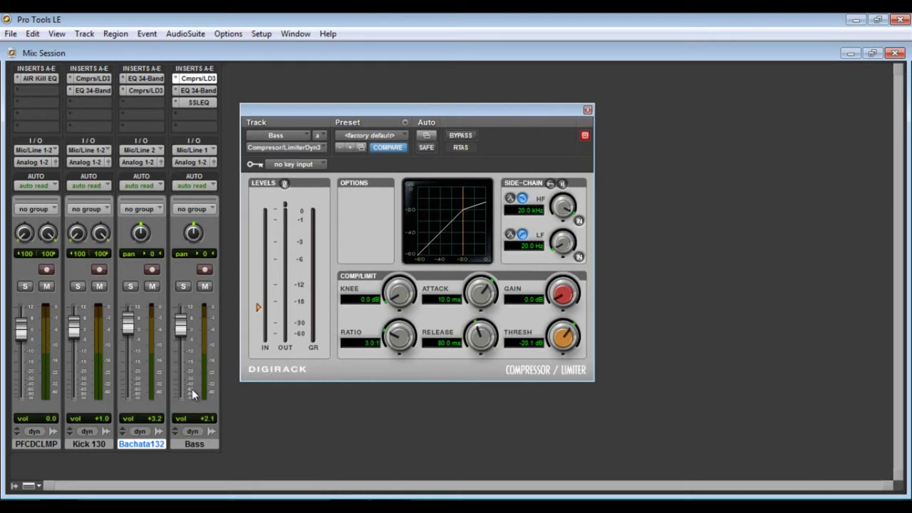
key(space)
drag(427, 112, 461, 112)
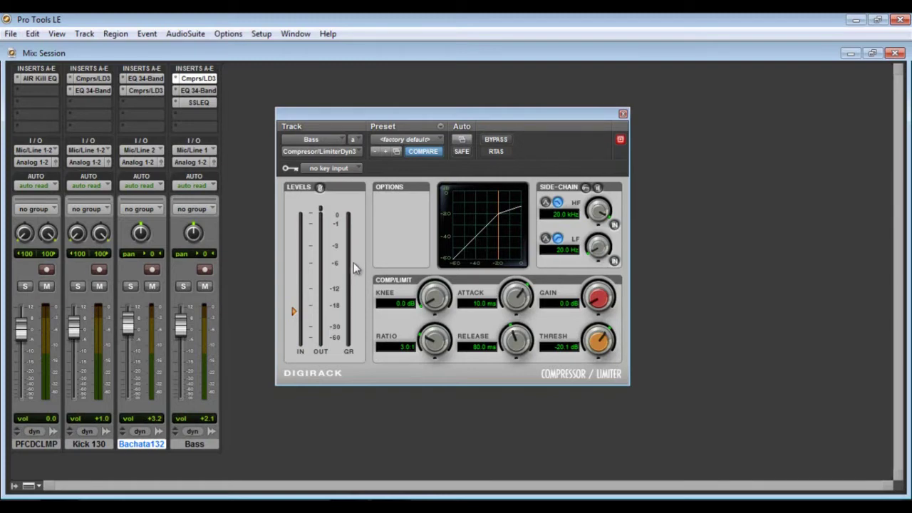
- Examine the Bass track's EQ 3 4-Band settings, find that plug-in among the mono EQ choices, and close the EQ
click(196, 91)
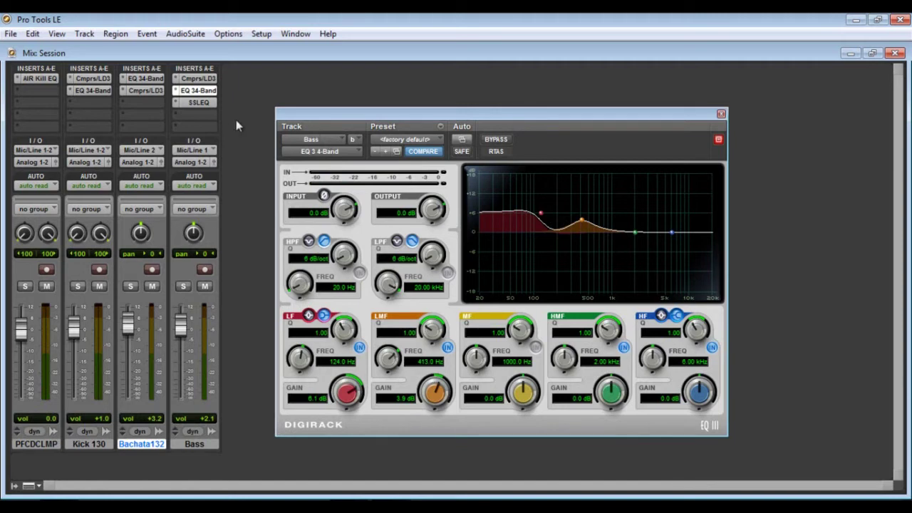
click(342, 151)
mouse_move(340, 171)
mouse_move(397, 176)
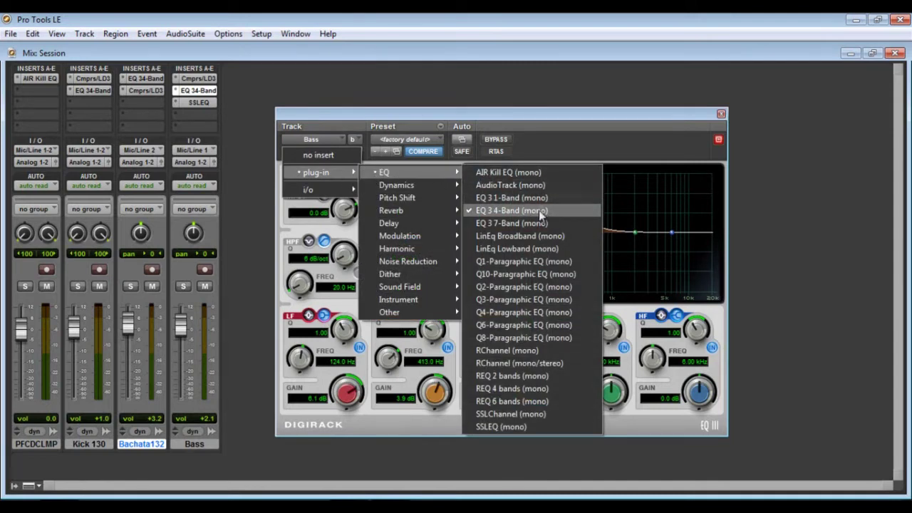
click(495, 110)
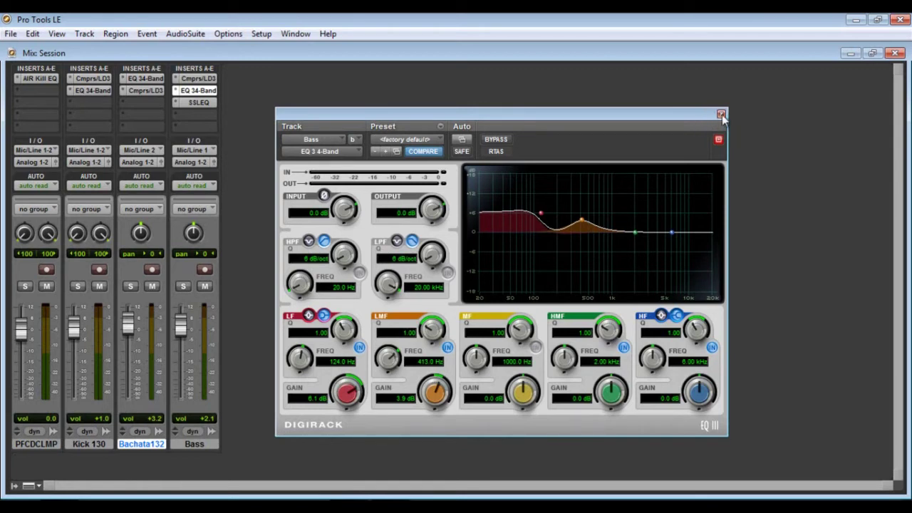
click(721, 114)
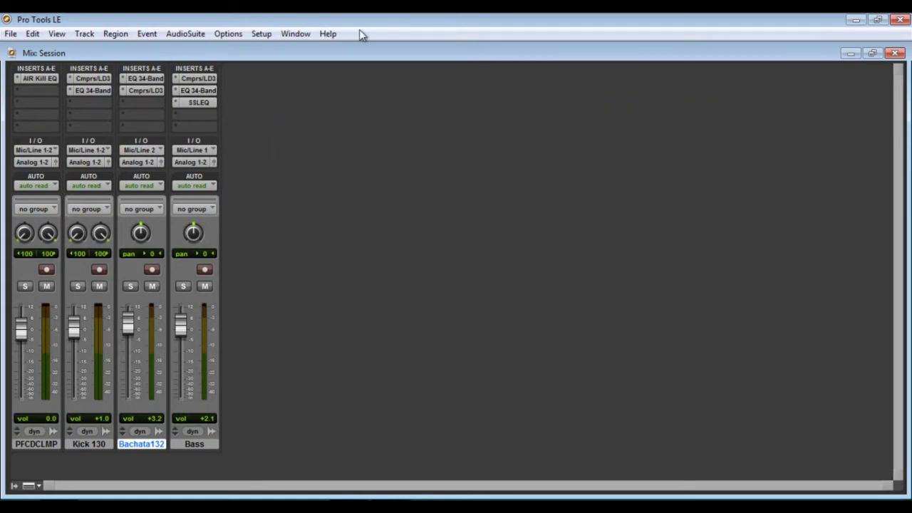
- Check the tracks in the edit window, return to the mixer and reopen the Bass track's EQ 3 4-Band
key(ctrl+equal)
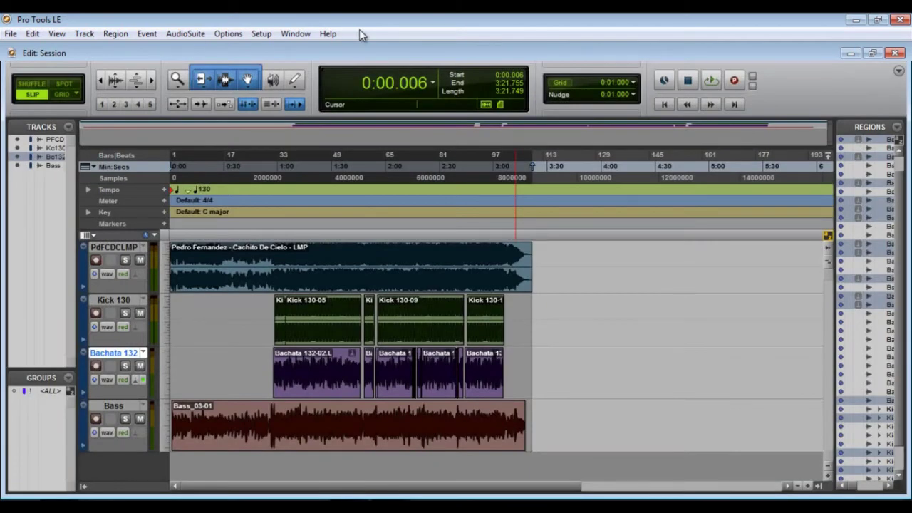
key(ctrl+equal)
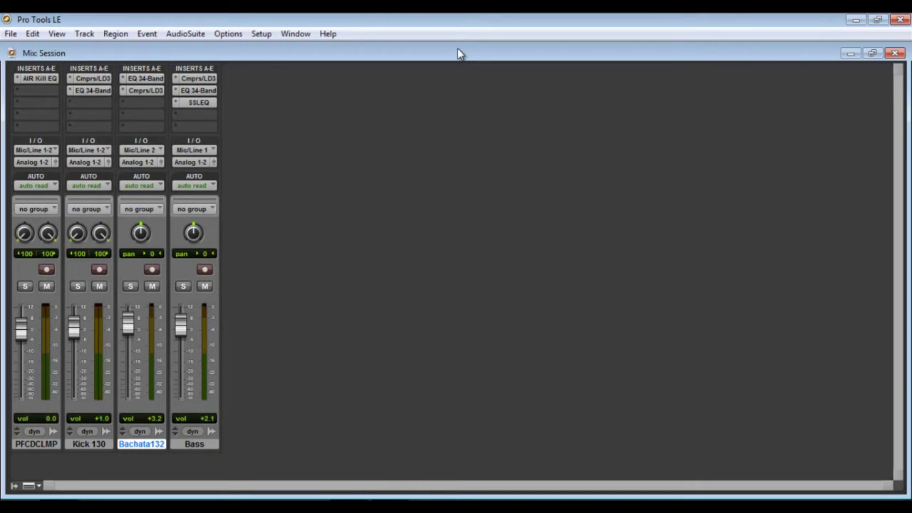
click(205, 91)
drag(501, 114, 485, 112)
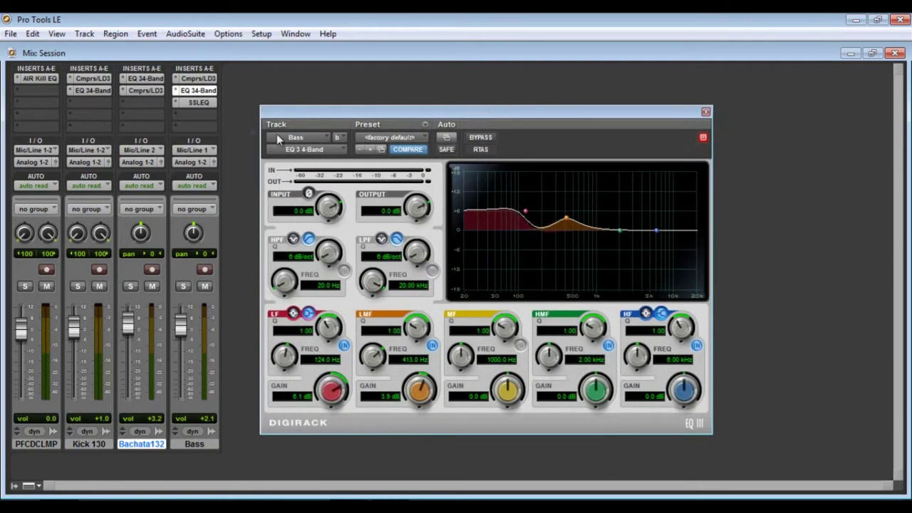
- Open the Bass track's SSLEQ insert and look through the AudioSuite EQ plug-ins for SSLEQ
click(198, 104)
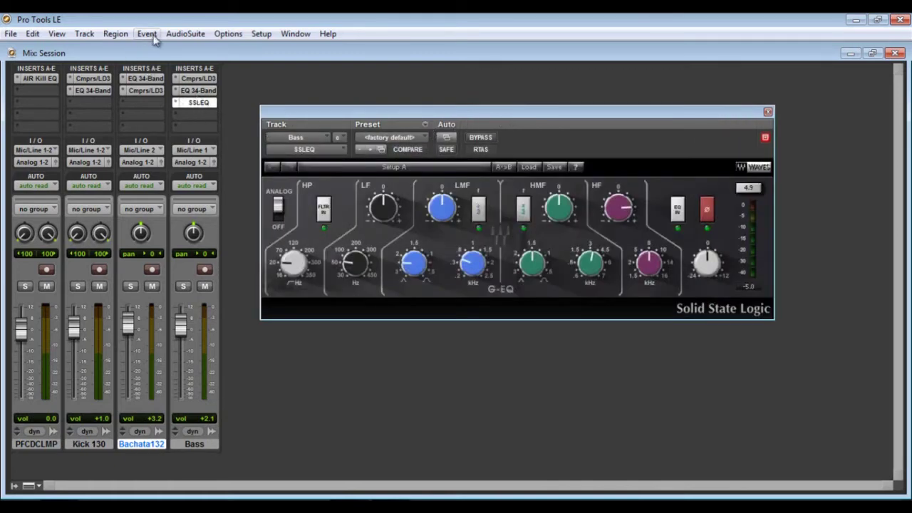
click(184, 33)
mouse_move(206, 49)
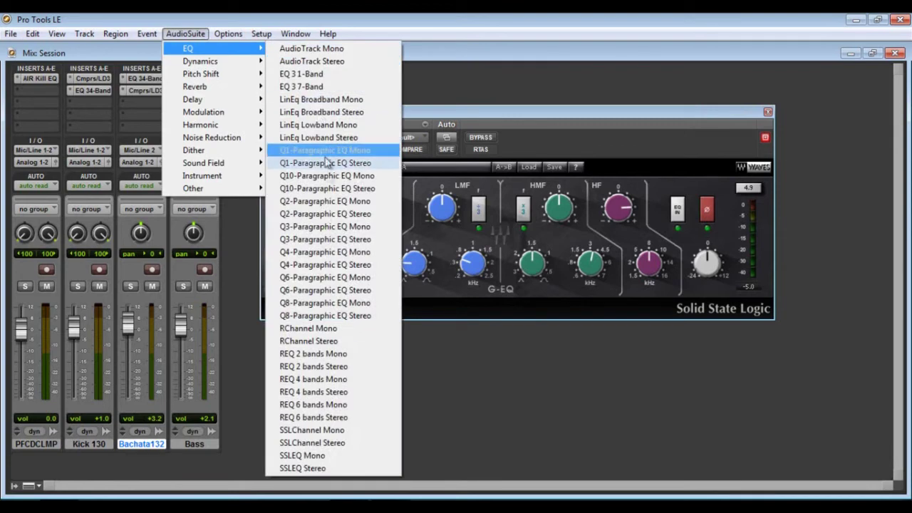
click(351, 468)
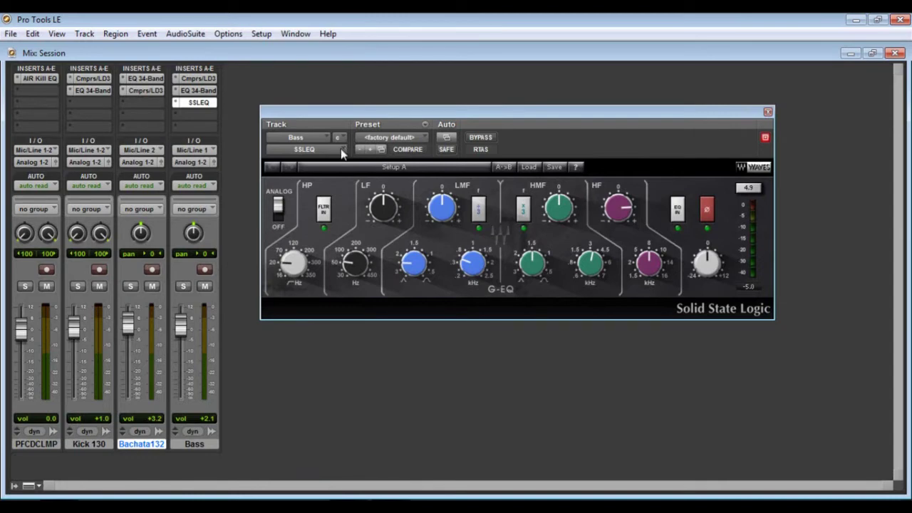
- Find SSLEQ (mono) among the Bass insert's EQ plug-ins, review its high-pass and HF controls, and close the plug-in
click(341, 150)
mouse_move(328, 170)
mouse_move(434, 174)
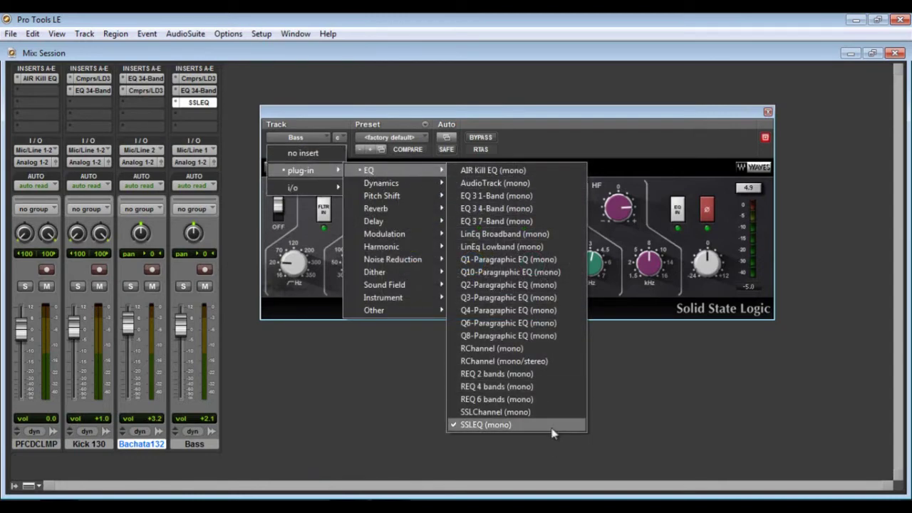
click(532, 427)
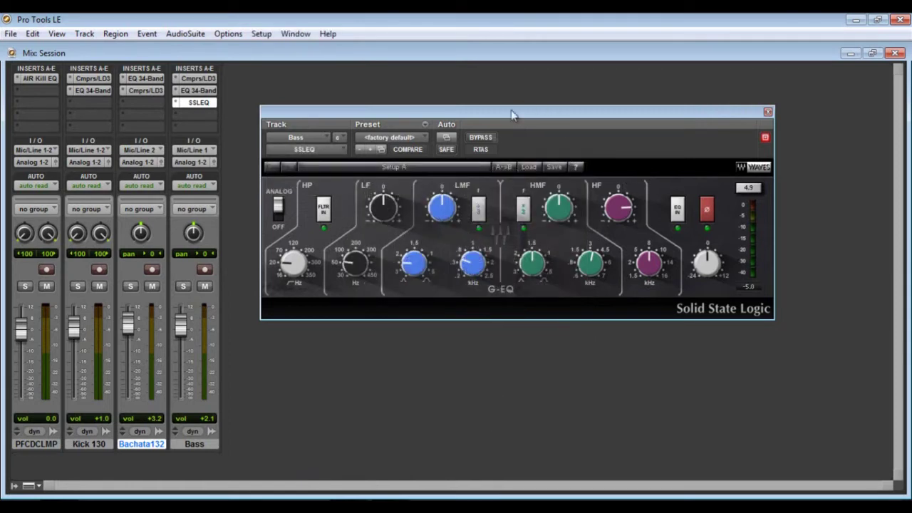
click(286, 264)
mouse_move(614, 214)
click(768, 112)
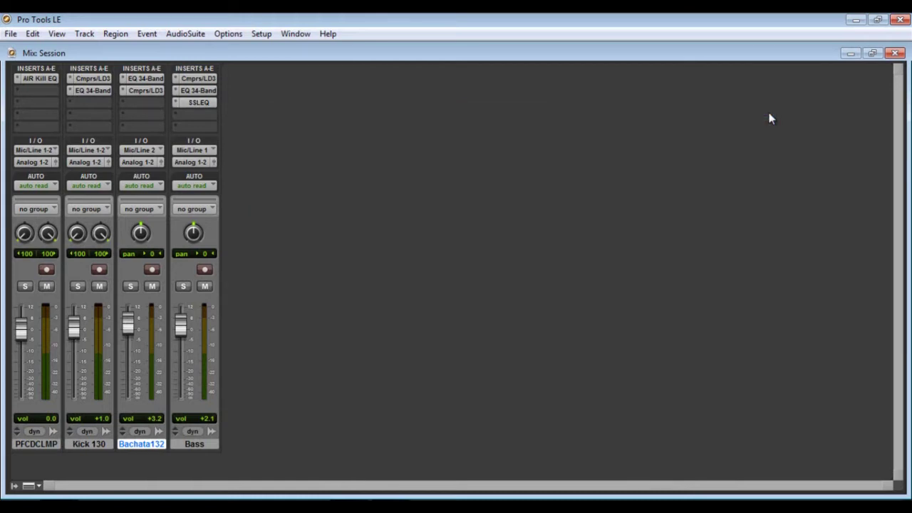
- View the edit window briefly, return to the mixer and open the Bass track's SSLEQ again
key(ctrl+equal)
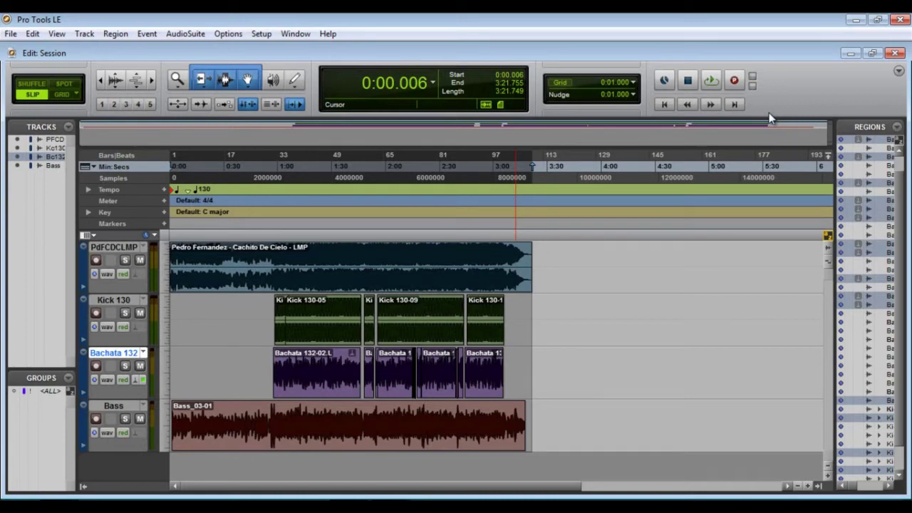
key(ctrl+equal)
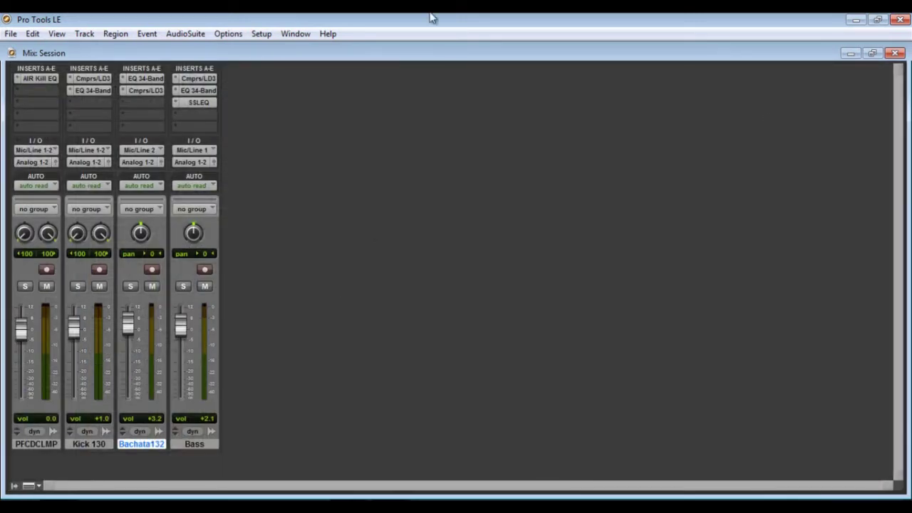
click(208, 103)
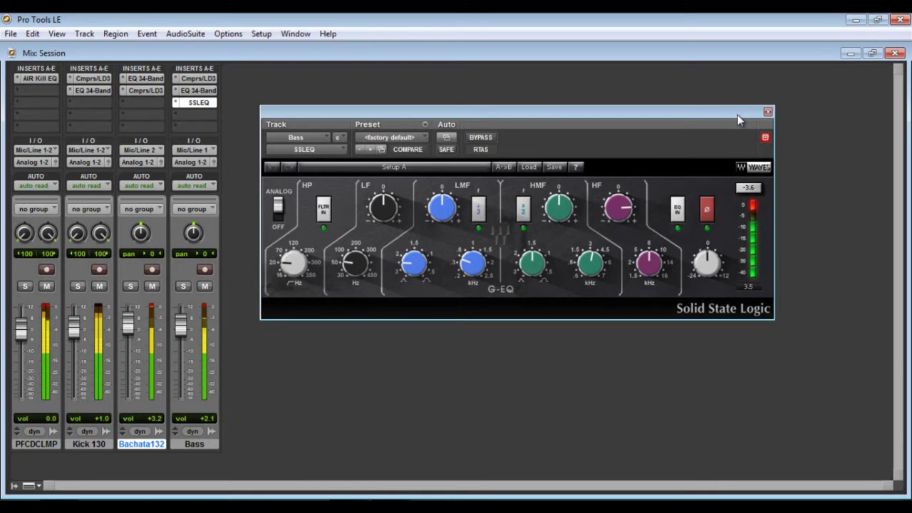
- Solo the Bachata 132 track and add Kick 130 to hear them during playback, and clear both solos
click(131, 286)
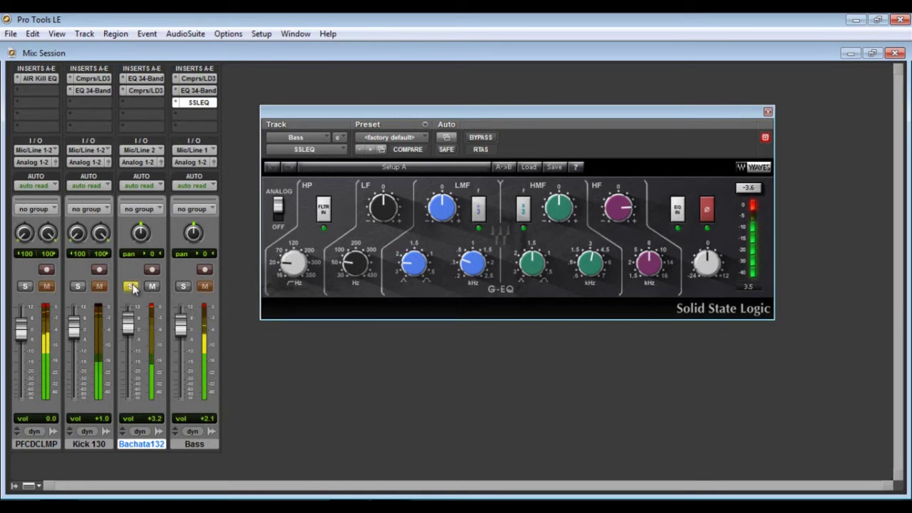
click(77, 286)
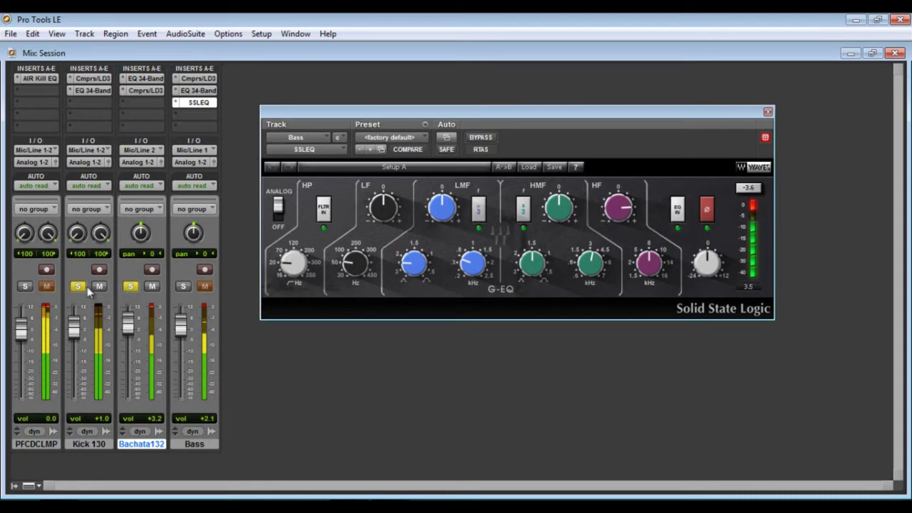
click(80, 286)
click(131, 286)
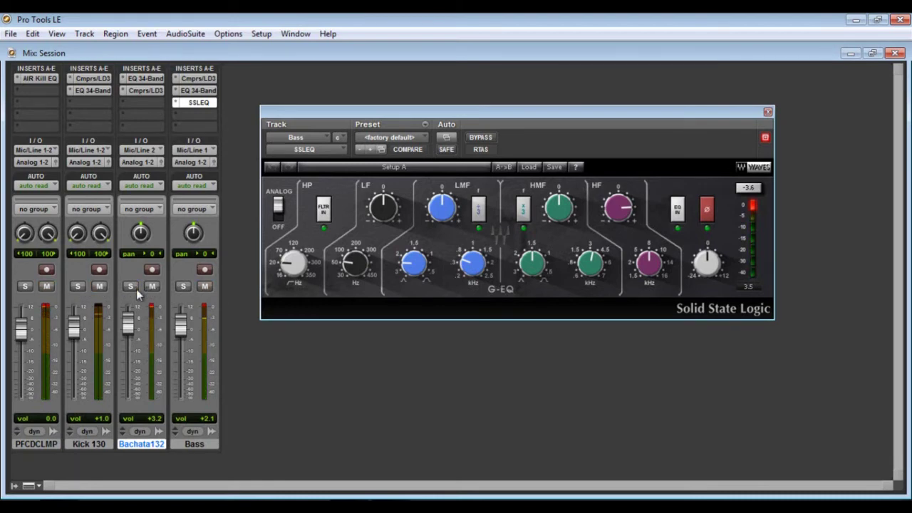
- Close the SSLEQ plug-in and bring the session's edit window back to the front
key(ctrl+equal)
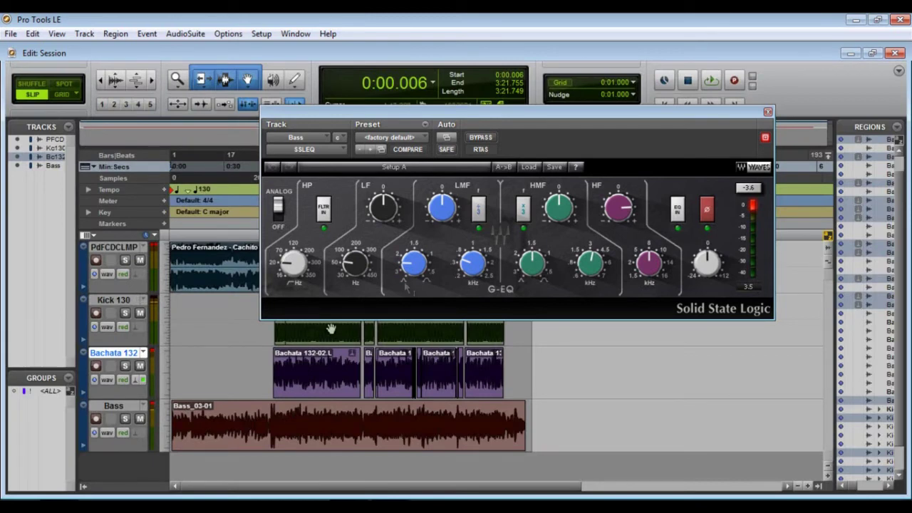
click(768, 113)
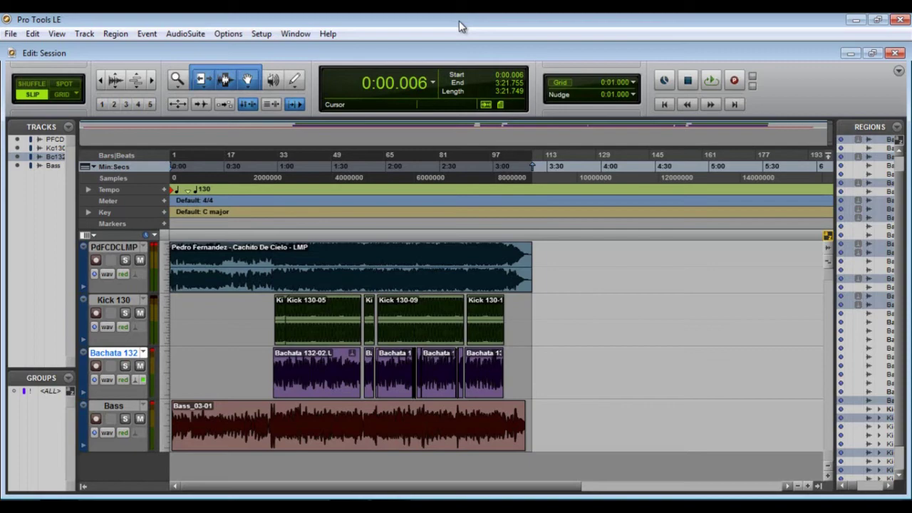
key(ctrl+equal)
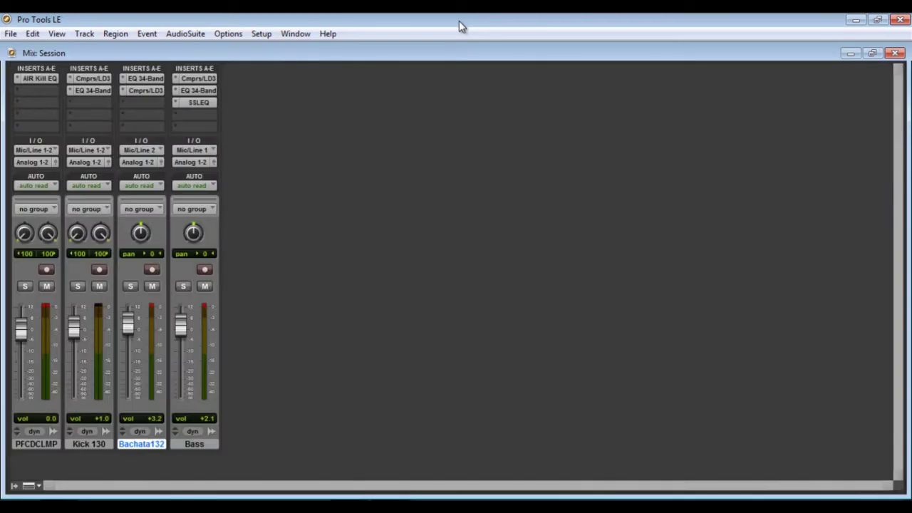
key(ctrl+equal)
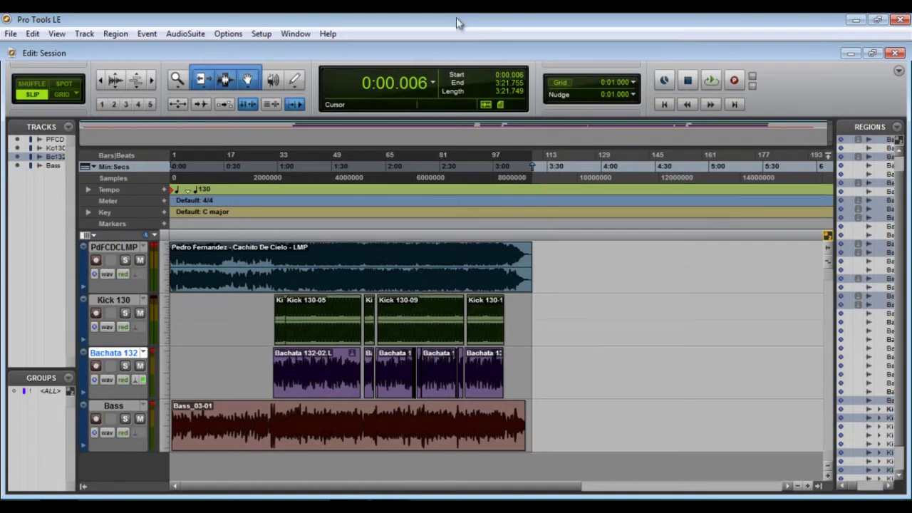
- Open the recent session Pochy Y Familia Feat Cata El Domingo.ptf
click(11, 34)
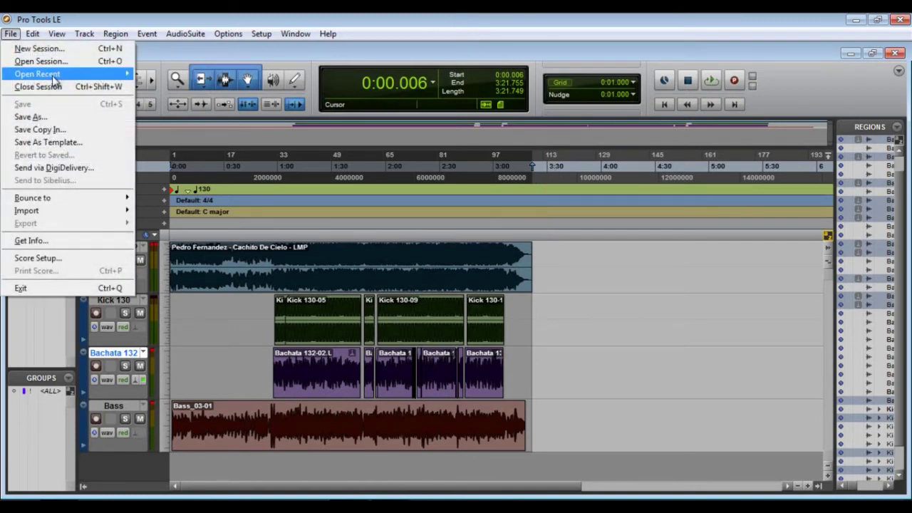
mouse_move(57, 79)
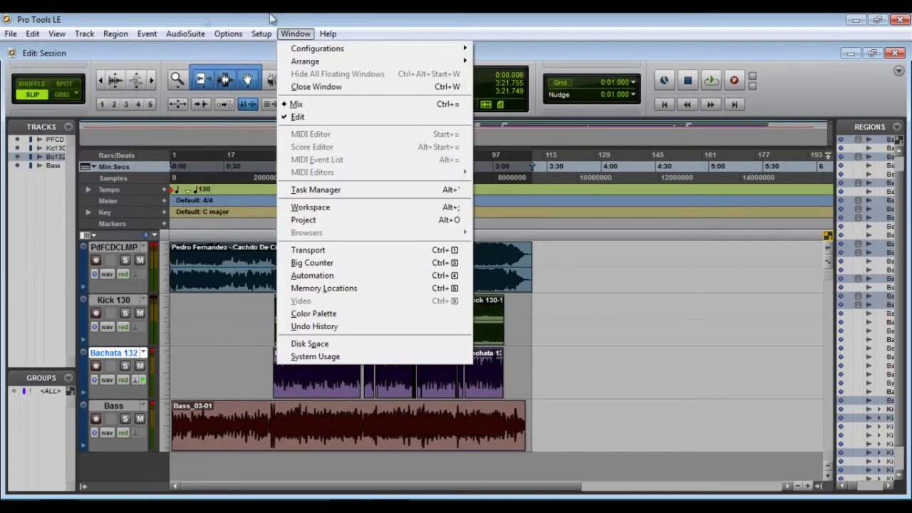
mouse_move(30, 39)
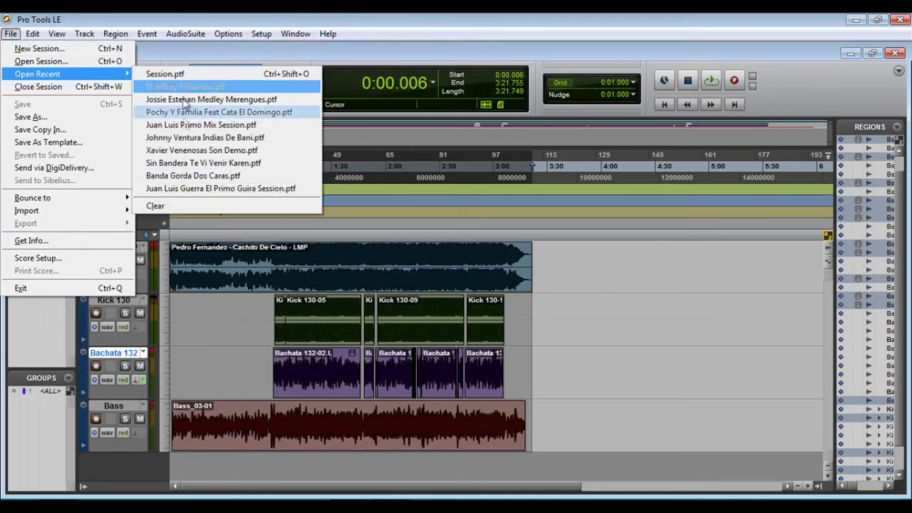
click(190, 114)
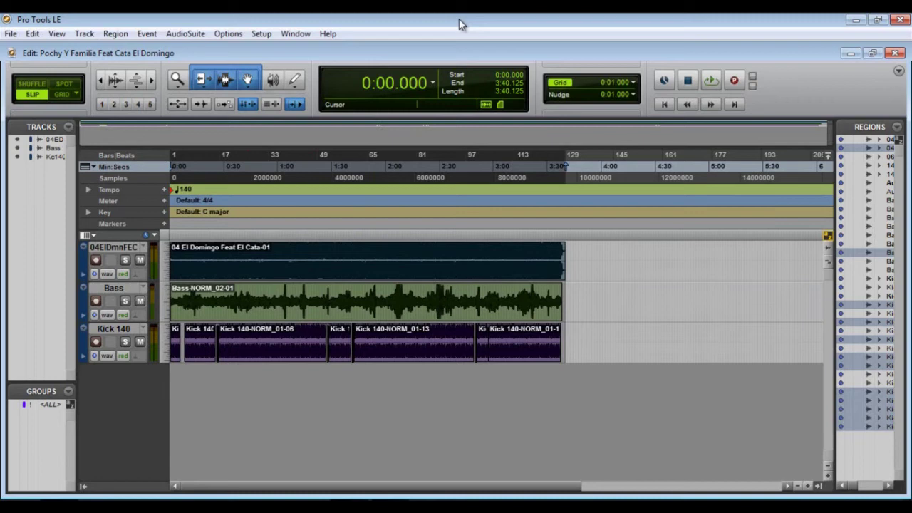
- Play the newly opened session and compare its edit and mix windows, ending in the mixer
key(ctrl+equal)
key(ctrl+equal)
key(ctrl+equal)
key(ctrl+equal)
key(space)
key(ctrl+equal)
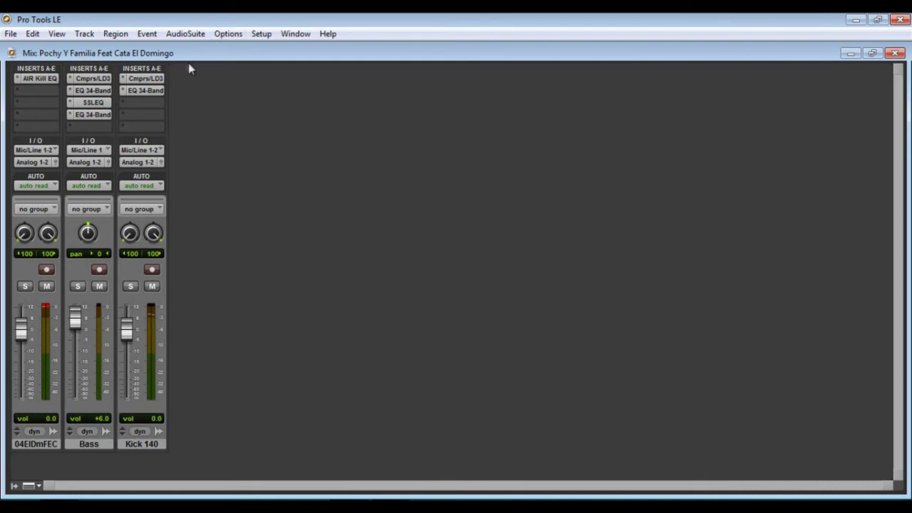
- Open the Bass track's compressor/limiter in this session and play the song to check its settings and levels
click(93, 79)
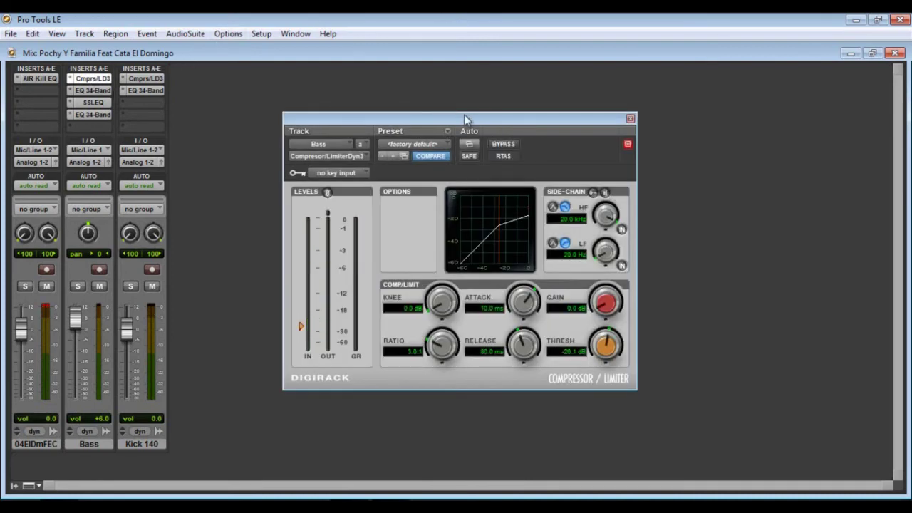
drag(464, 120, 442, 72)
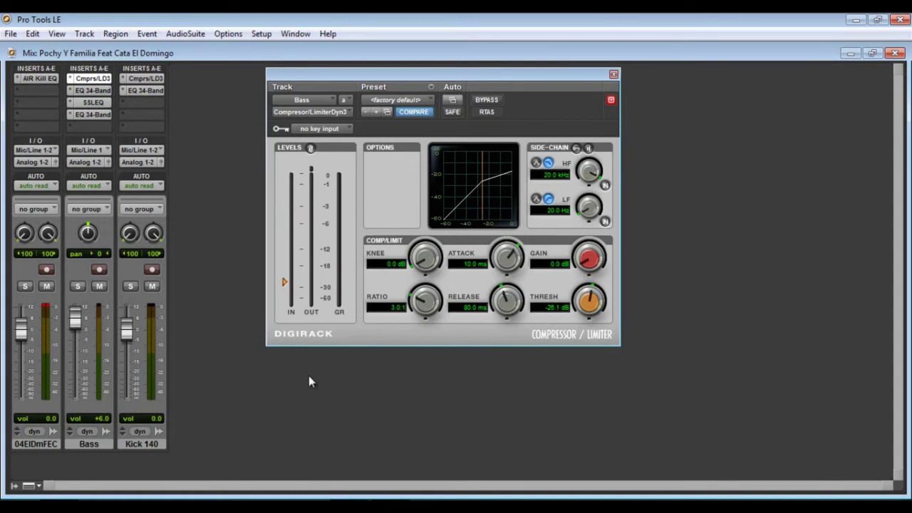
key(space)
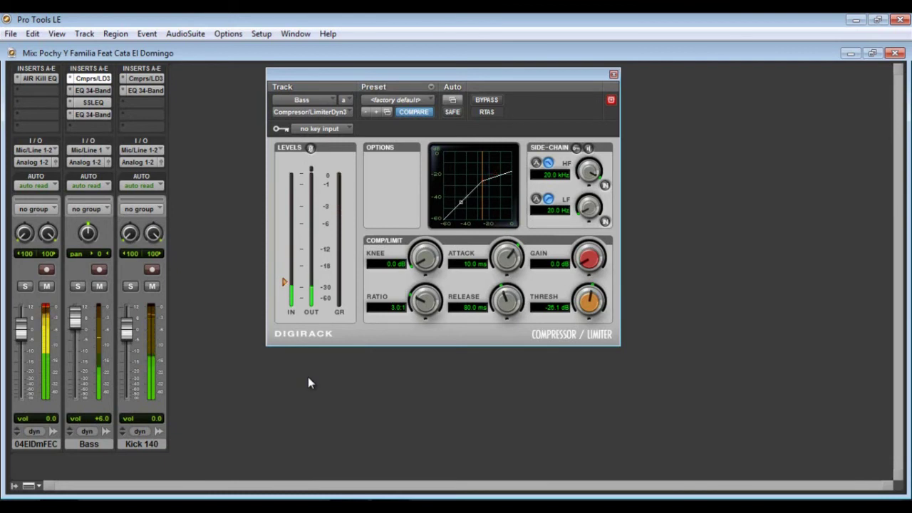
- Listen to the Bass track soloed through its compressor, and open its first EQ 3 4-Band to examine the curve
click(78, 286)
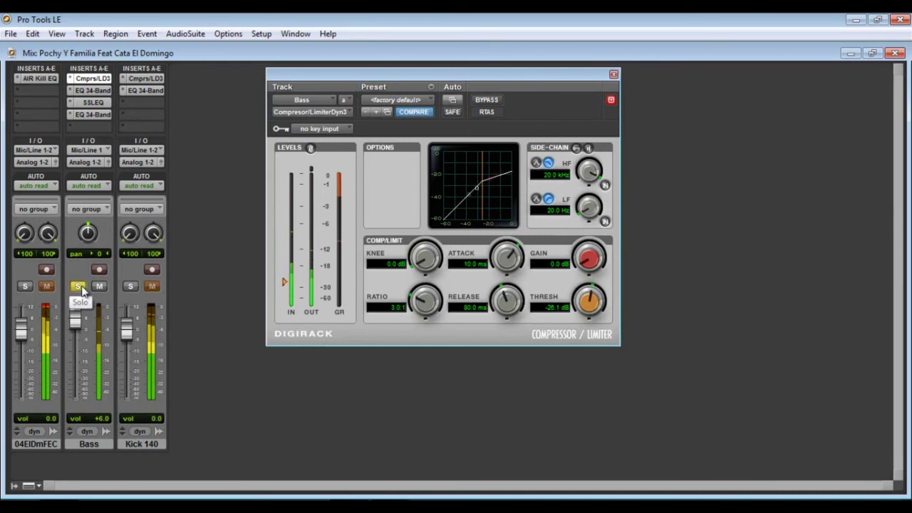
click(79, 286)
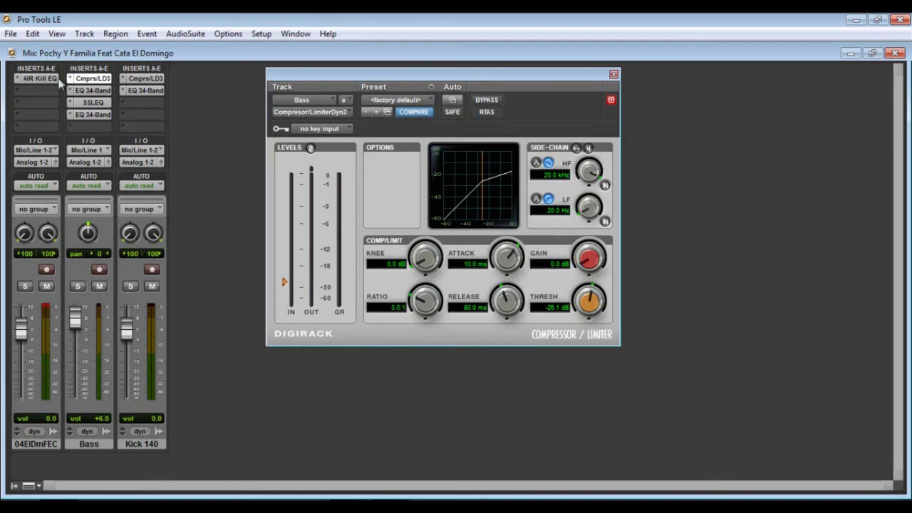
click(92, 91)
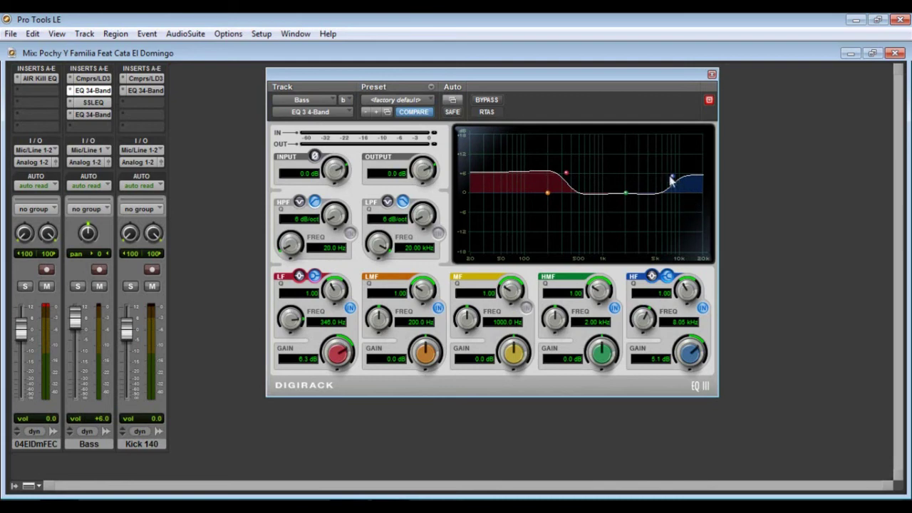
mouse_move(672, 179)
mouse_down()
mouse_move(677, 193)
mouse_move(671, 176)
mouse_up()
- Open the Bass track's SSLEQ and its last EQ 3 4-Band to examine their settings during playback
click(85, 103)
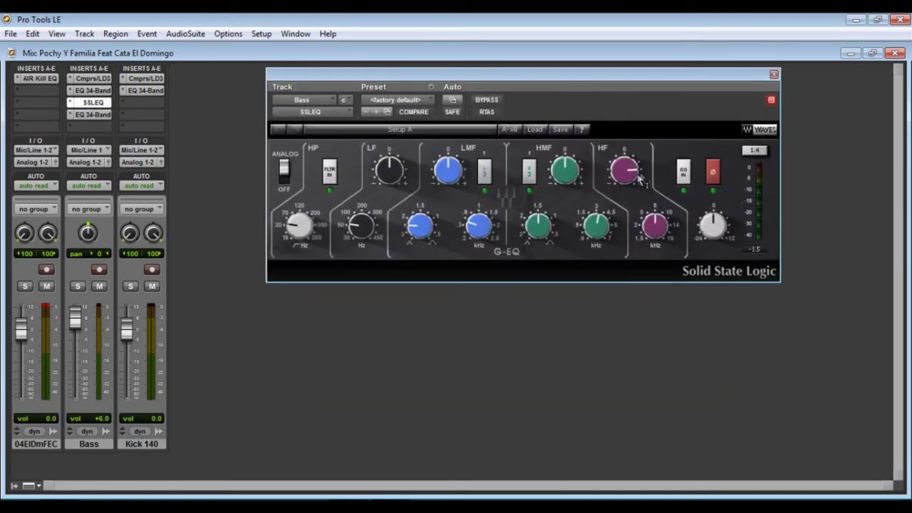
mouse_move(631, 178)
click(91, 115)
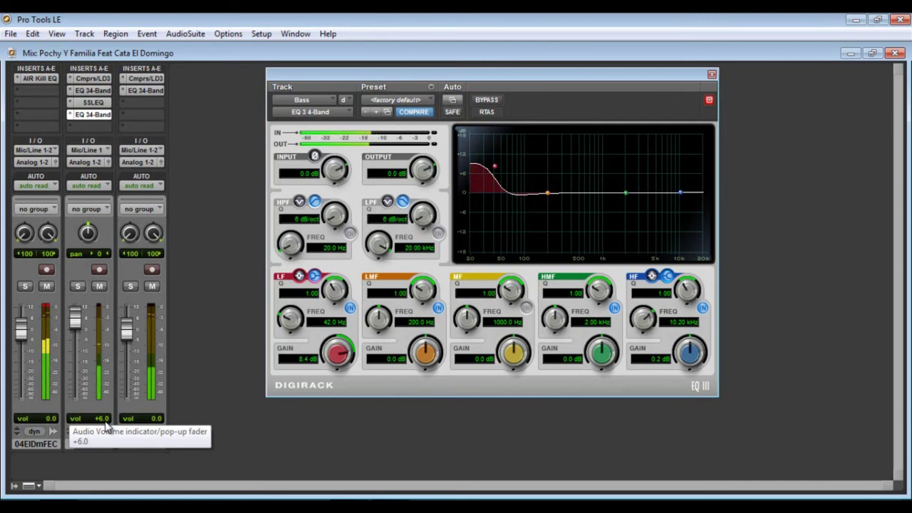
- Return to the edit window, close the EQ plug-in window and stop playback
key(ctrl+equal)
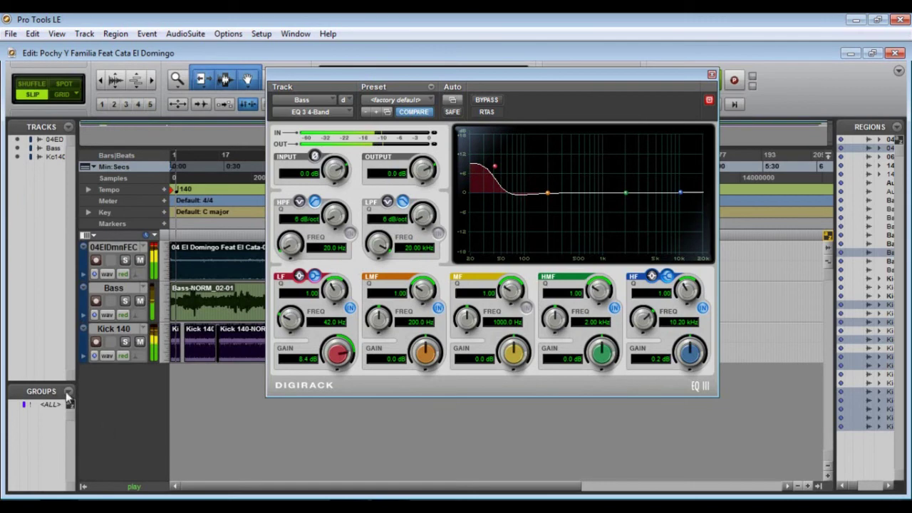
click(711, 74)
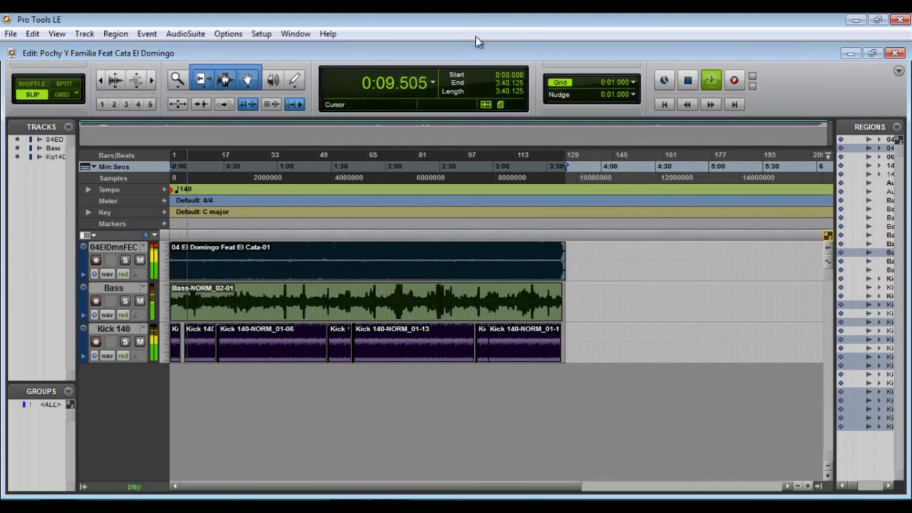
key(space)
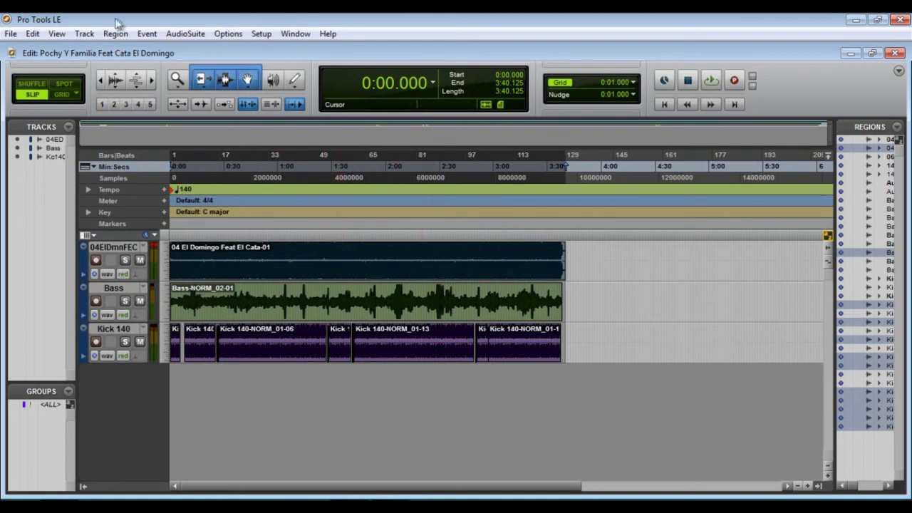
- Close the current session
click(6, 20)
click(14, 36)
click(12, 34)
click(80, 86)
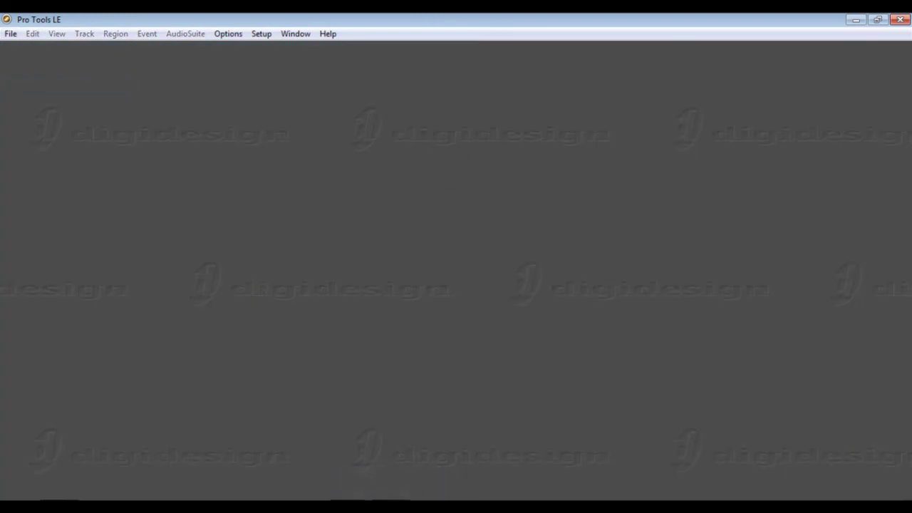
- Reopen the recent session Pochy Y Familia Feat Cata El Domingo.ptf
click(11, 34)
mouse_move(36, 74)
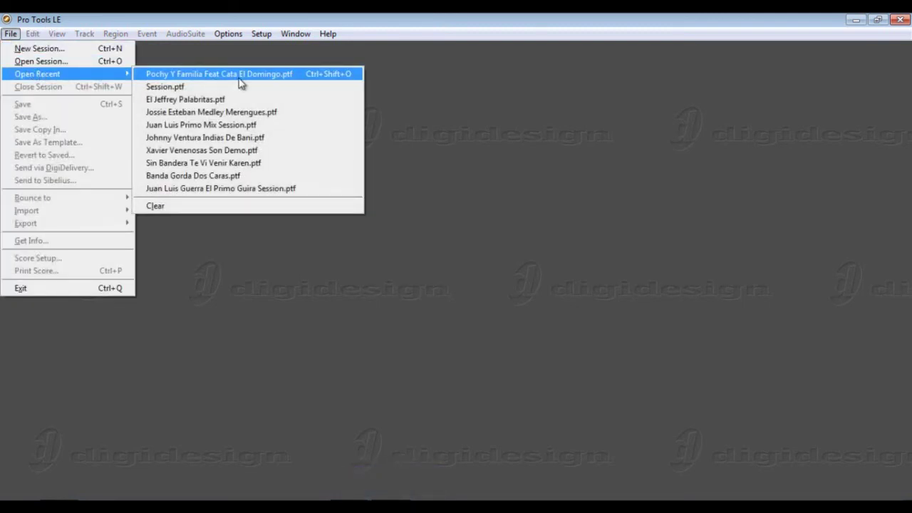
click(241, 75)
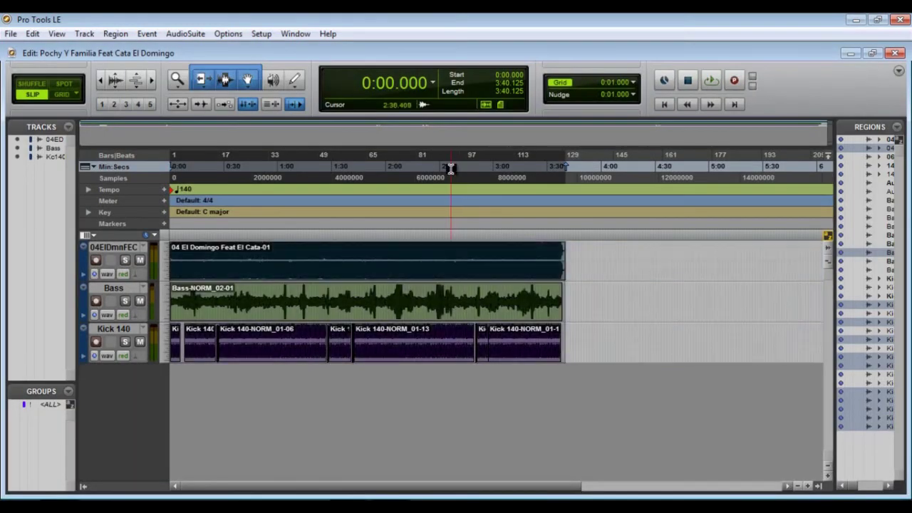
- Bypass all four inserts on the Bass track in the mixer: the compressor, both EQ 3 4-Bands and SSLEQ
key(ctrl+equal)
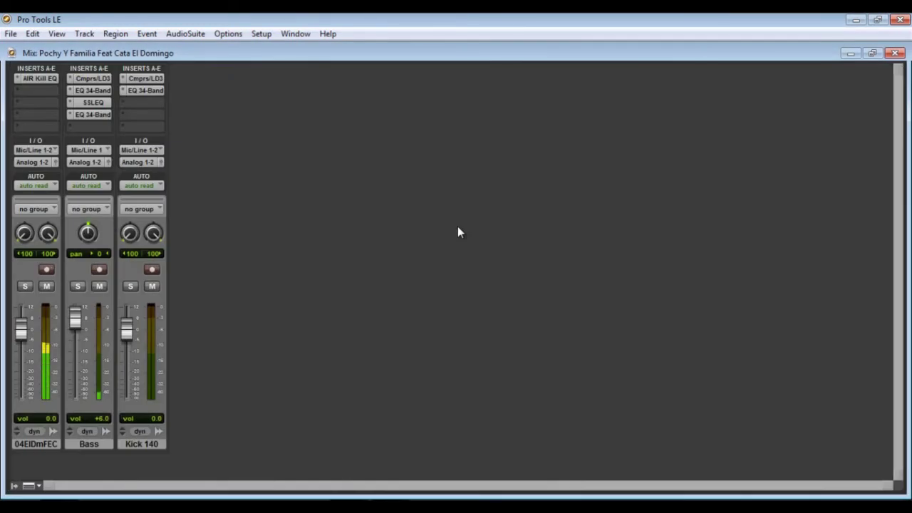
drag(89, 79, 118, 98)
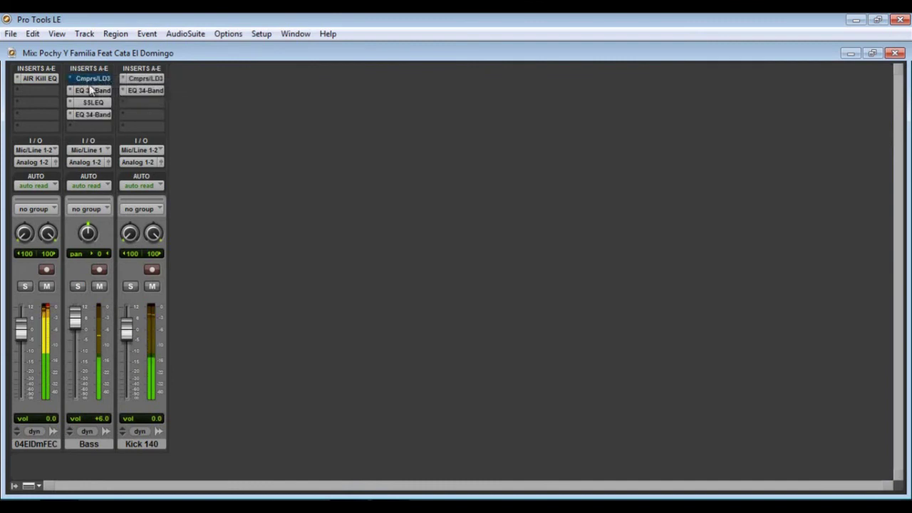
right_click(87, 91)
click(92, 94)
right_click(85, 103)
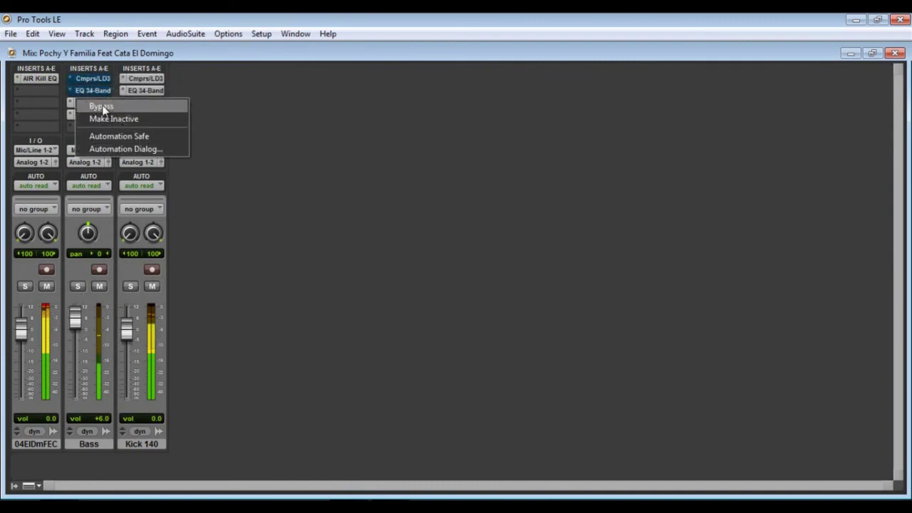
click(89, 106)
right_click(92, 114)
click(99, 118)
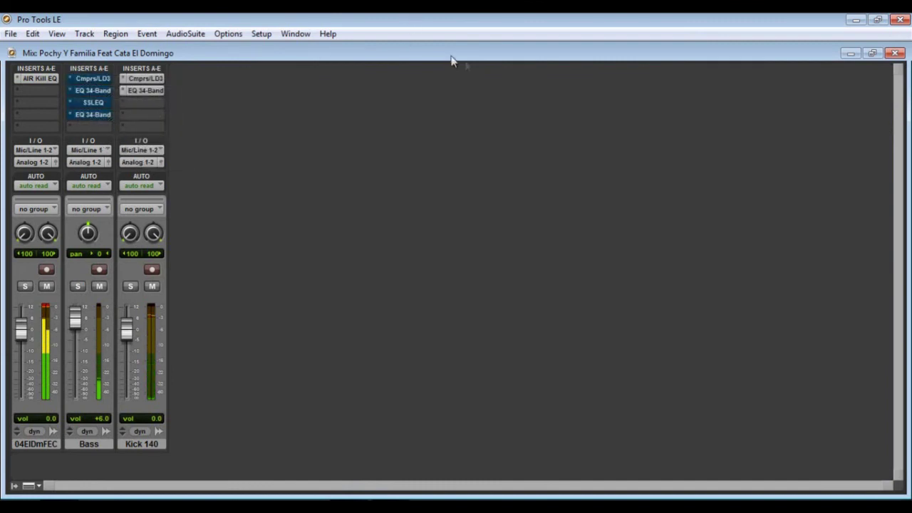
- Solo and unsolo the Bass track during playback to hear it without its plug-ins, alone and in the mix
key(ctrl+equal)
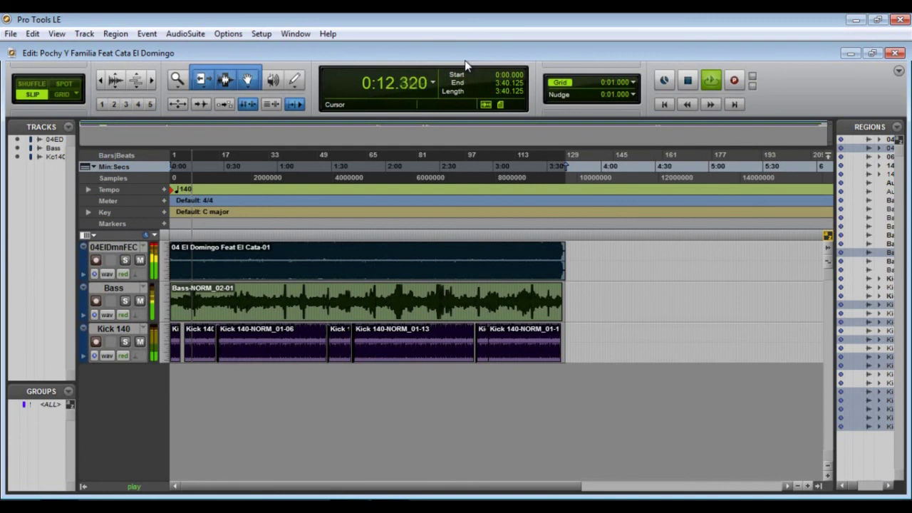
key(ctrl+equal)
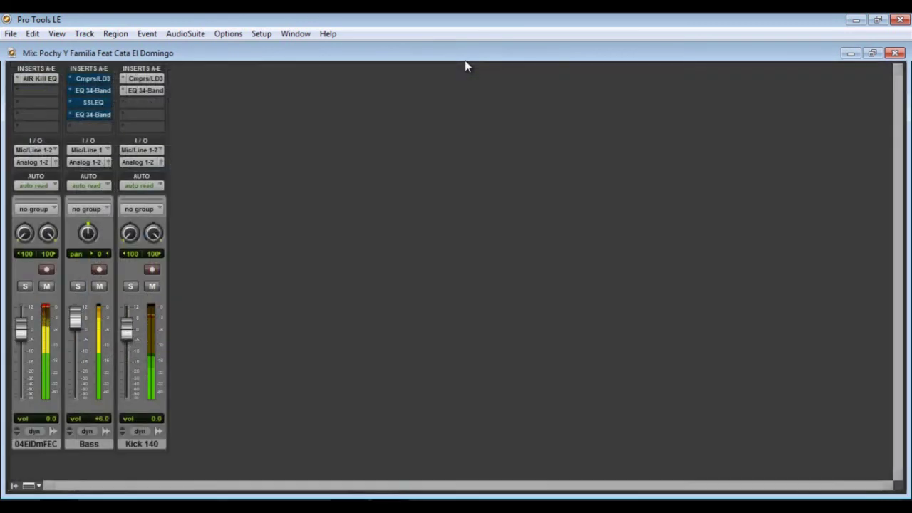
click(78, 286)
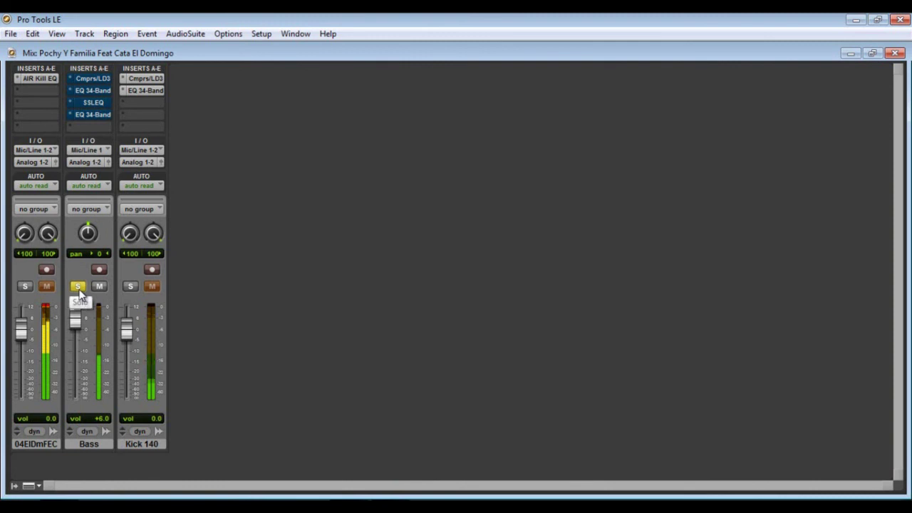
click(77, 287)
click(78, 287)
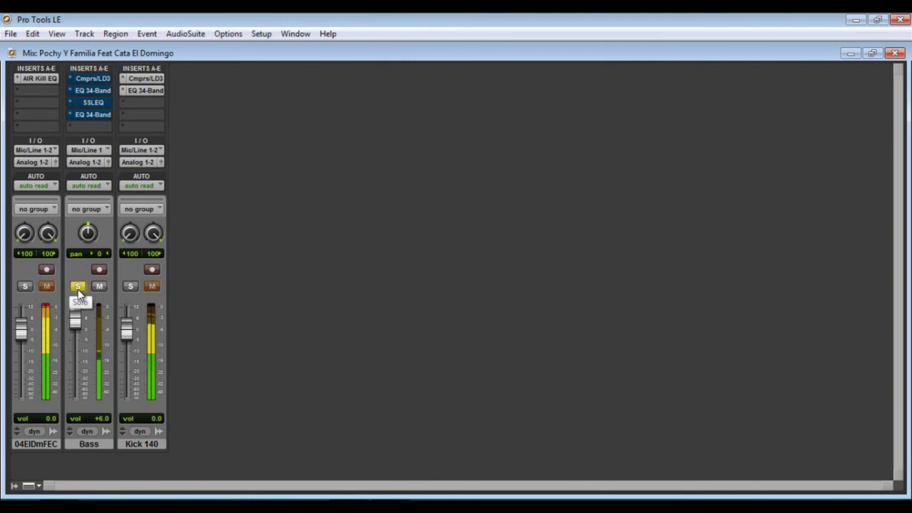
click(79, 286)
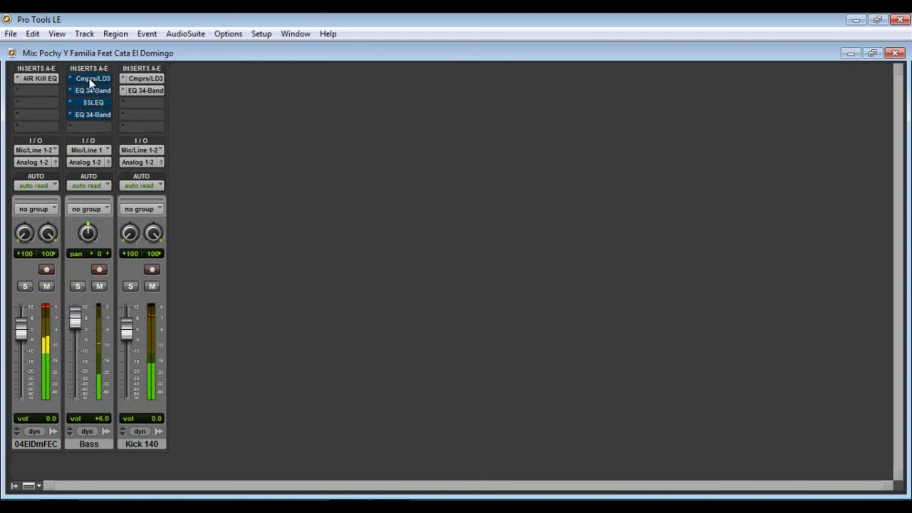
- Toggle solo on the Kick 140 and Bass tracks to hear the unprocessed bass together with the kick
click(129, 287)
click(77, 287)
click(129, 287)
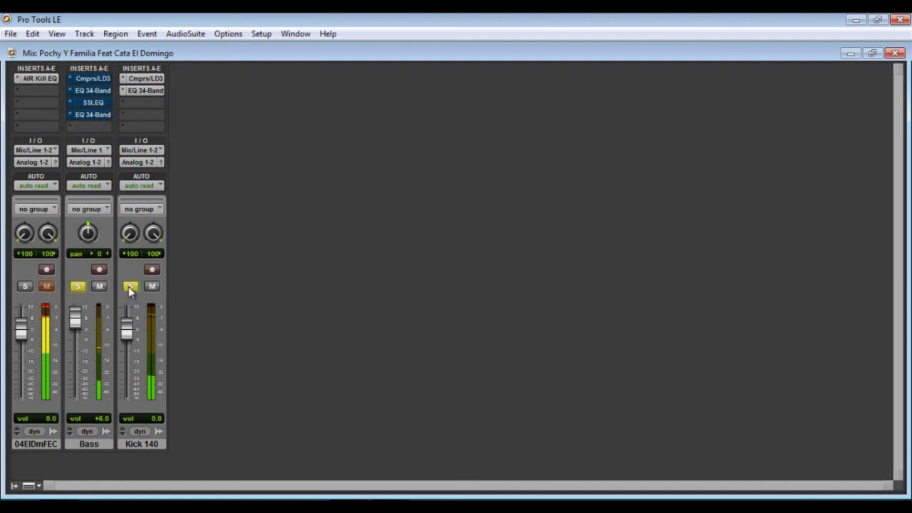
- Take the compressor on the soloed Bass track out of bypass to hear its effect, and bypass it again
ctrl+click(86, 78)
right_click(86, 77)
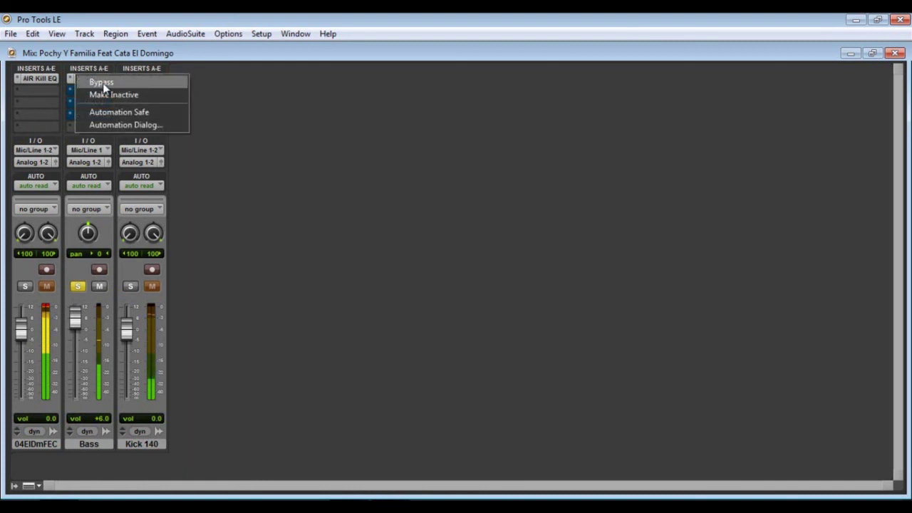
click(159, 84)
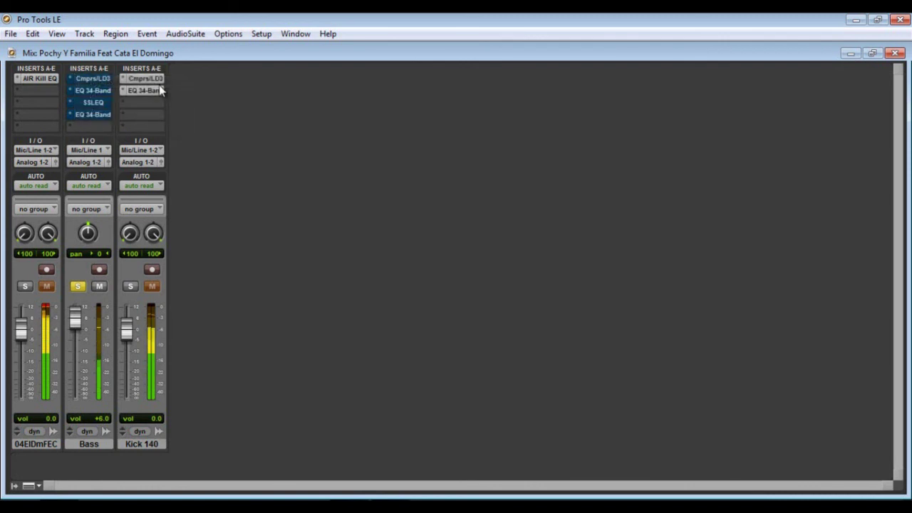
- Take SSLEQ on the Bass track out of bypass and unsolo the track to hear it in the full mix
right_click(92, 107)
click(103, 105)
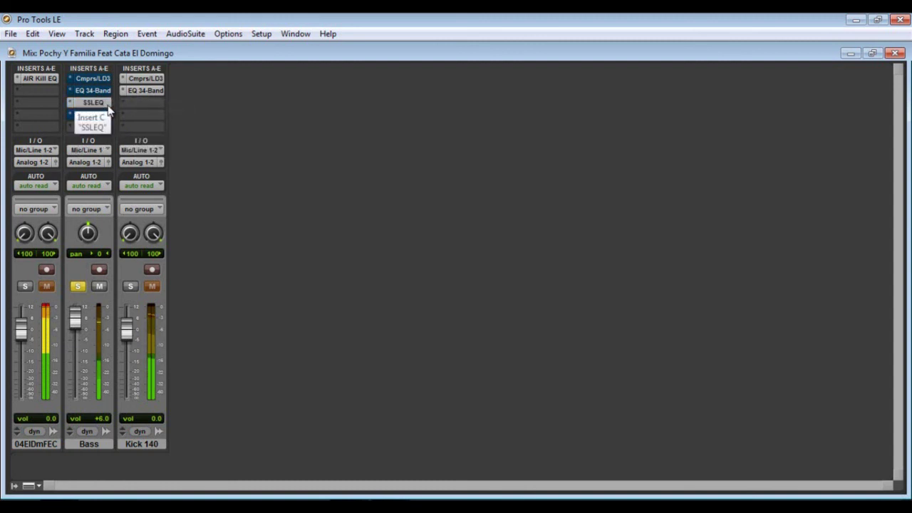
click(78, 287)
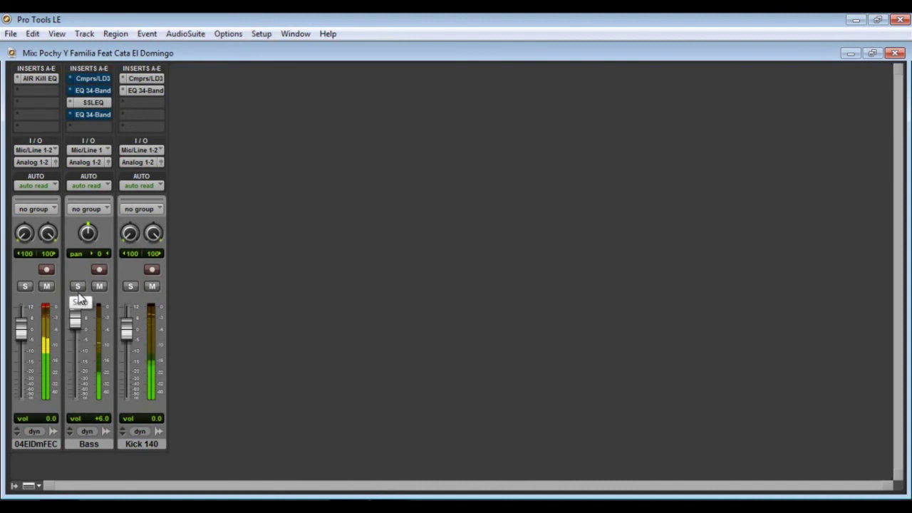
right_click(93, 103)
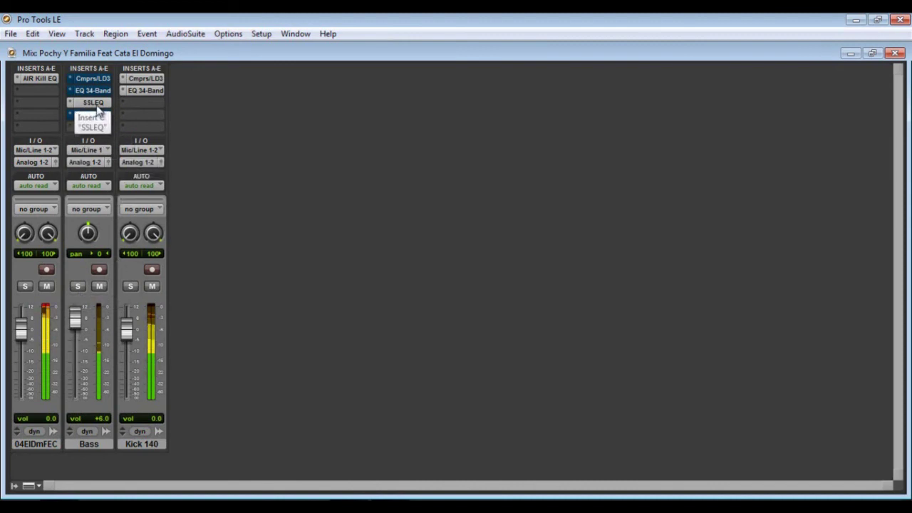
click(165, 19)
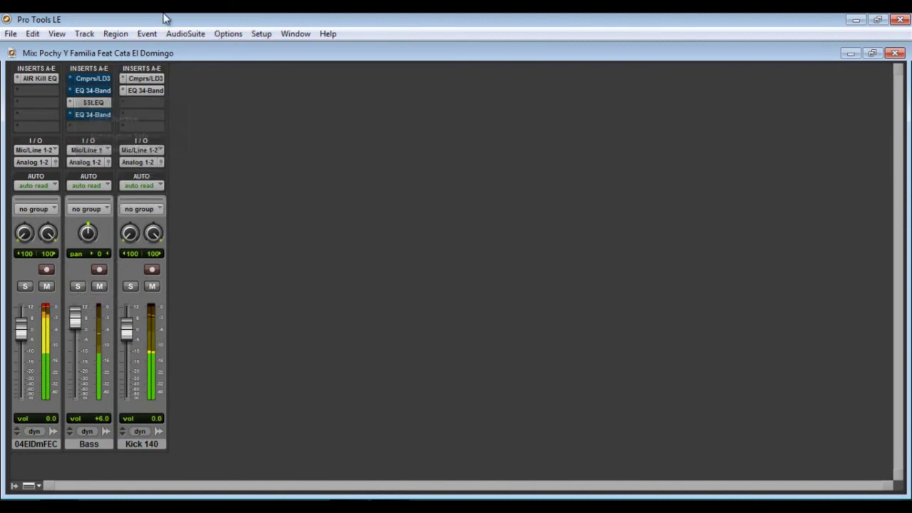
- Solo the Bass track to hear SSLEQ on it, and bypass SSLEQ again
click(80, 287)
right_click(90, 104)
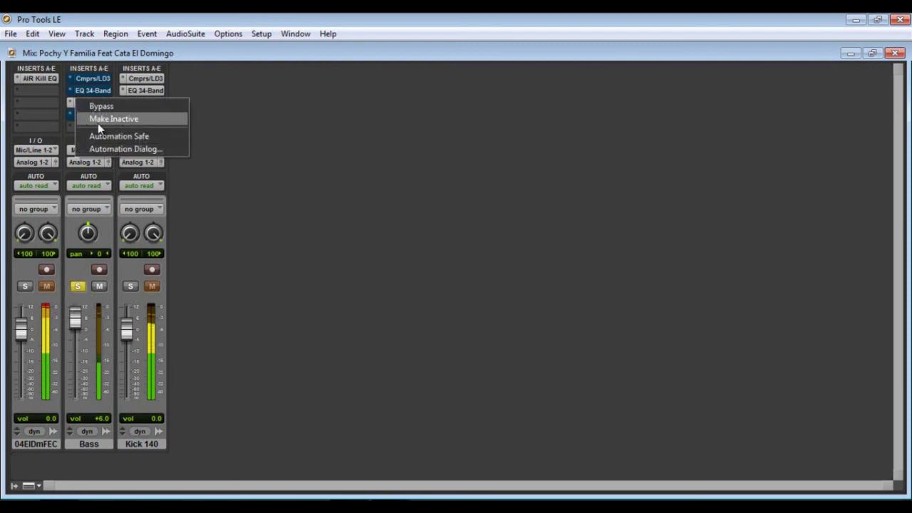
click(100, 120)
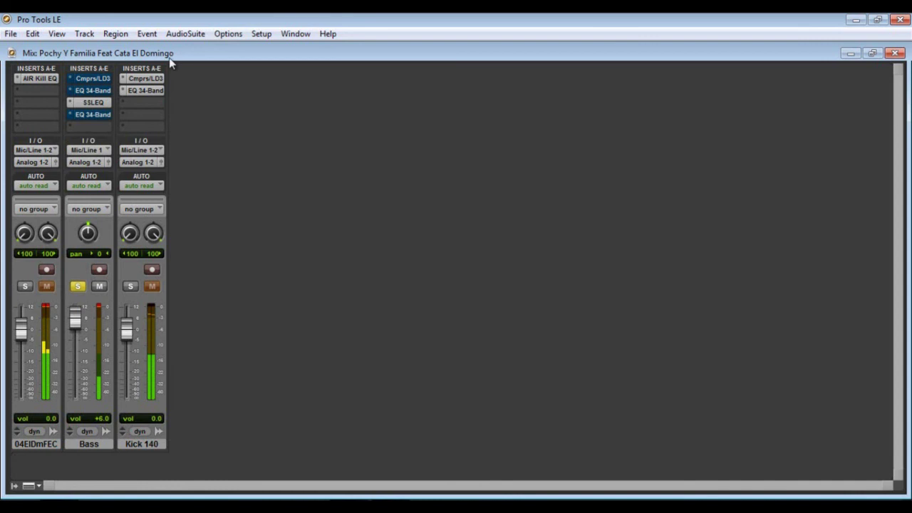
right_click(95, 102)
click(120, 109)
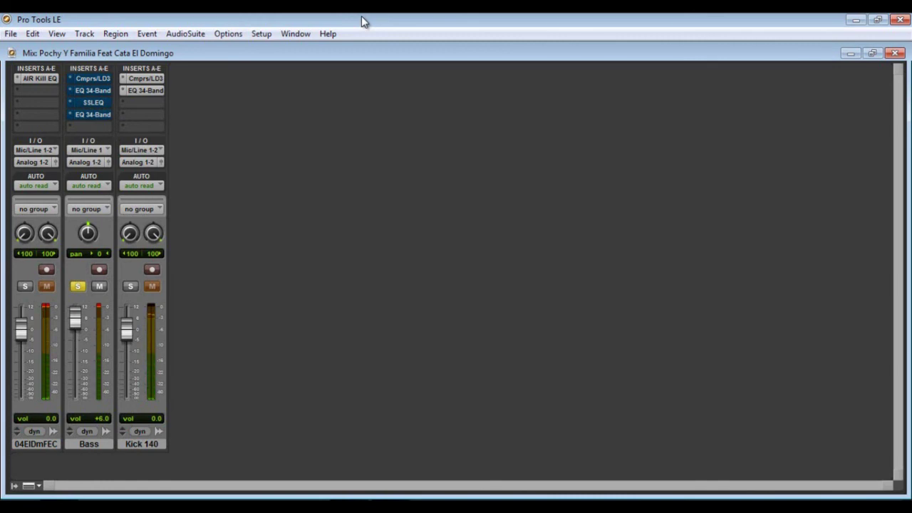
- Unsolo the Bass track from the edit window and close the session
key(ctrl+equal)
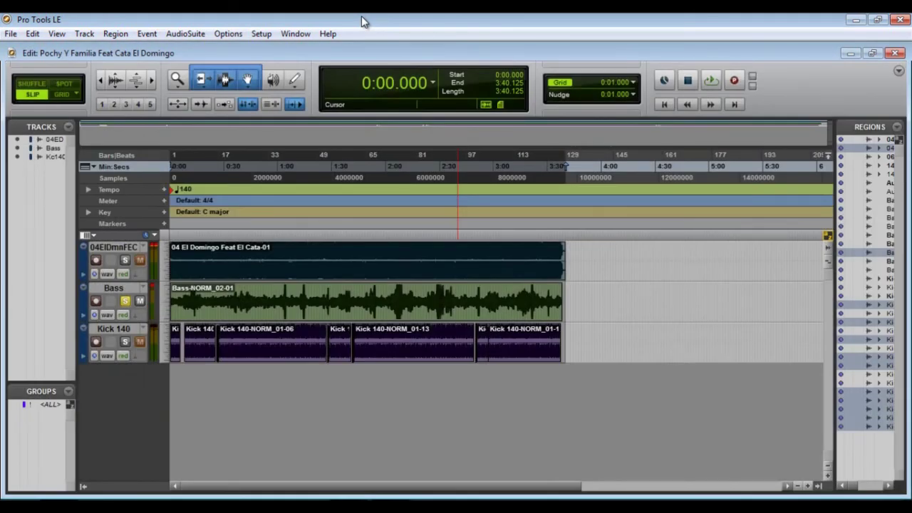
click(125, 300)
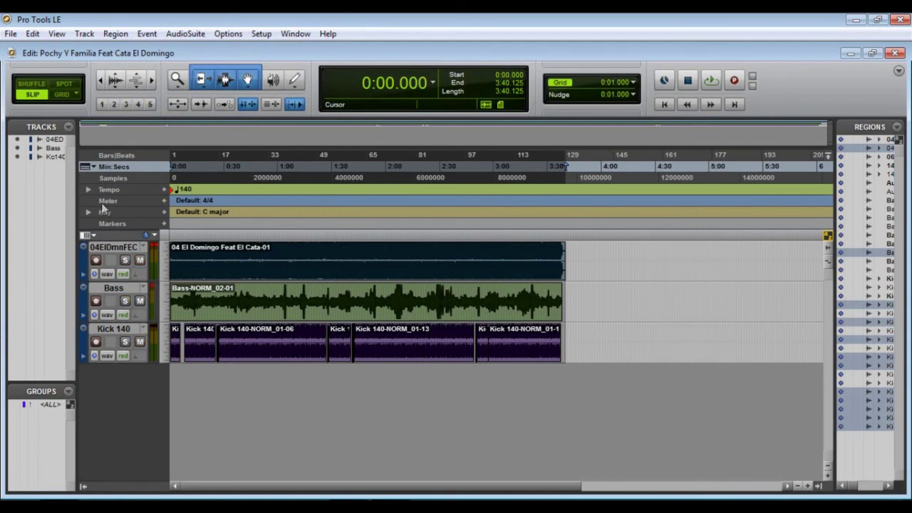
click(10, 33)
click(40, 86)
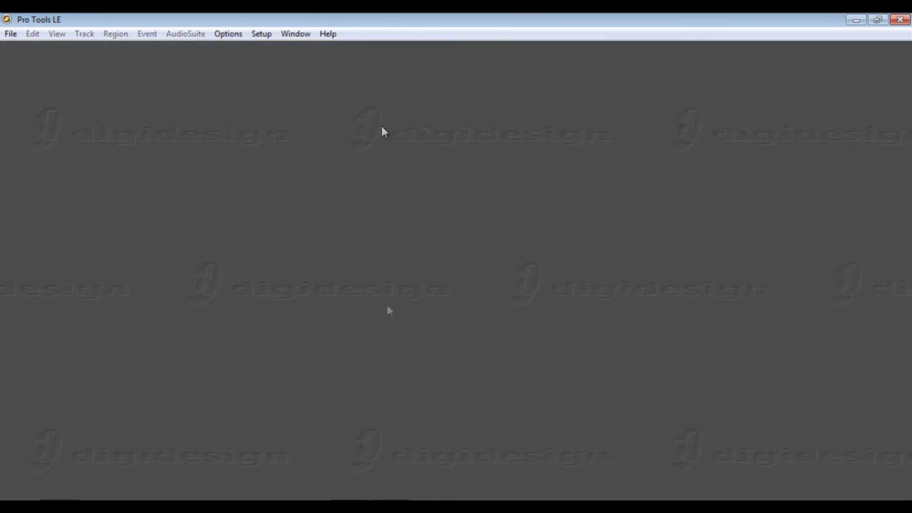